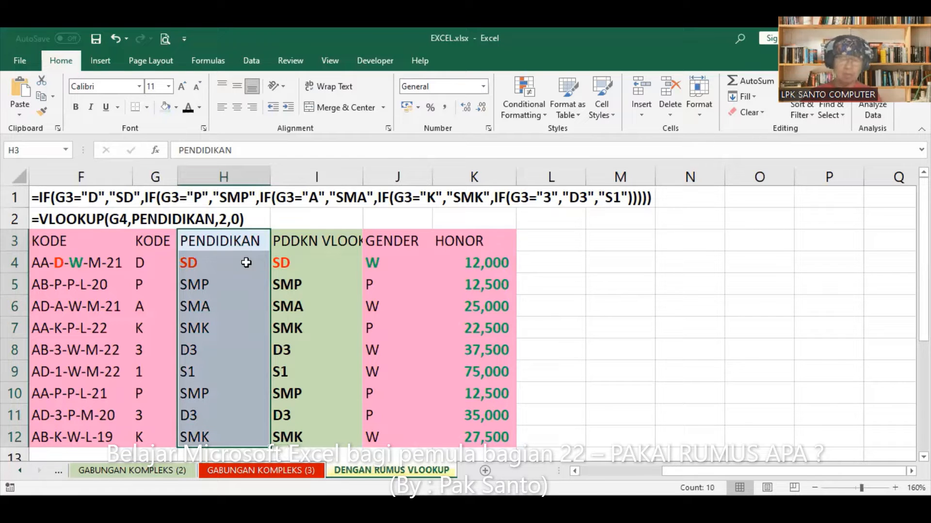
Check the IF formula in H5 and the VLOOKUP formula in I5.
click(218, 289)
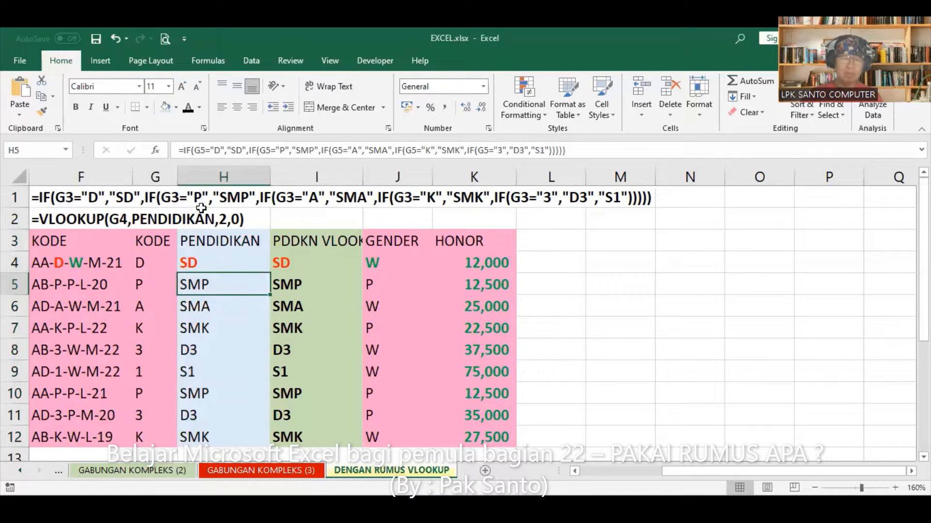
click(294, 283)
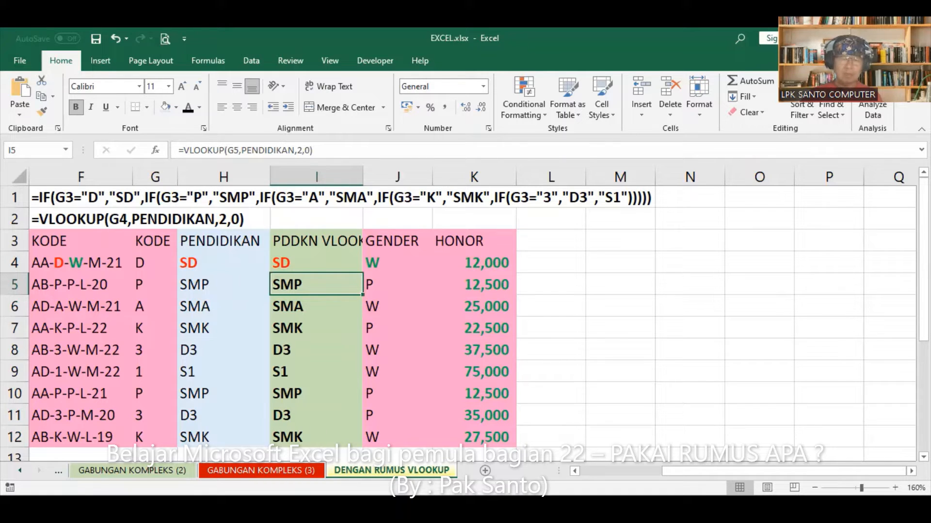
Add a new blank worksheet to the workbook and zoom it to 140%.
click(484, 471)
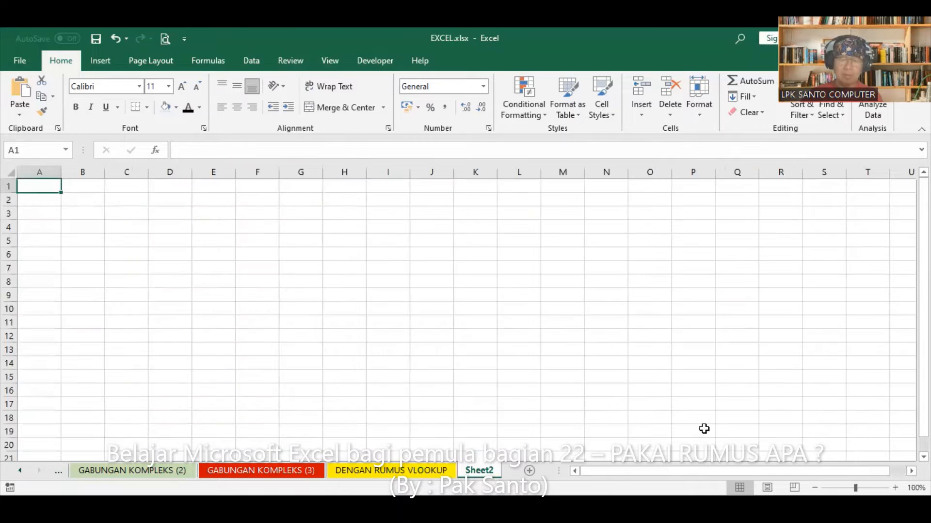
click(895, 488)
click(895, 487)
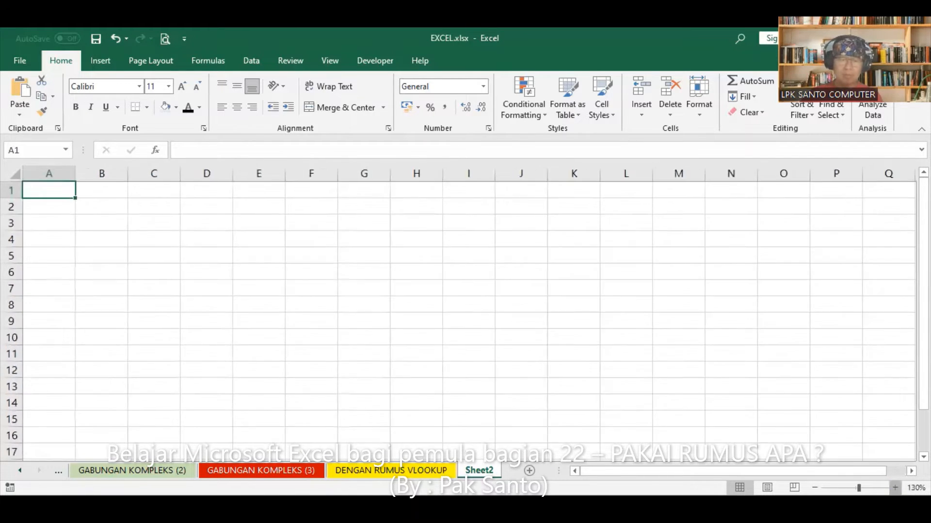
click(895, 487)
click(894, 487)
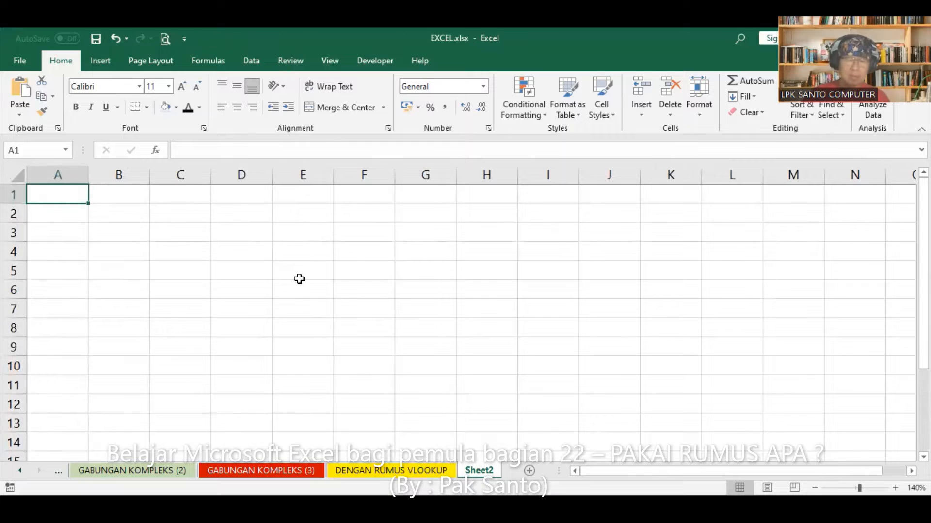
Go to the named range SEMBAKO on the SUMBER DATA sheet and copy its table as a picture.
click(65, 150)
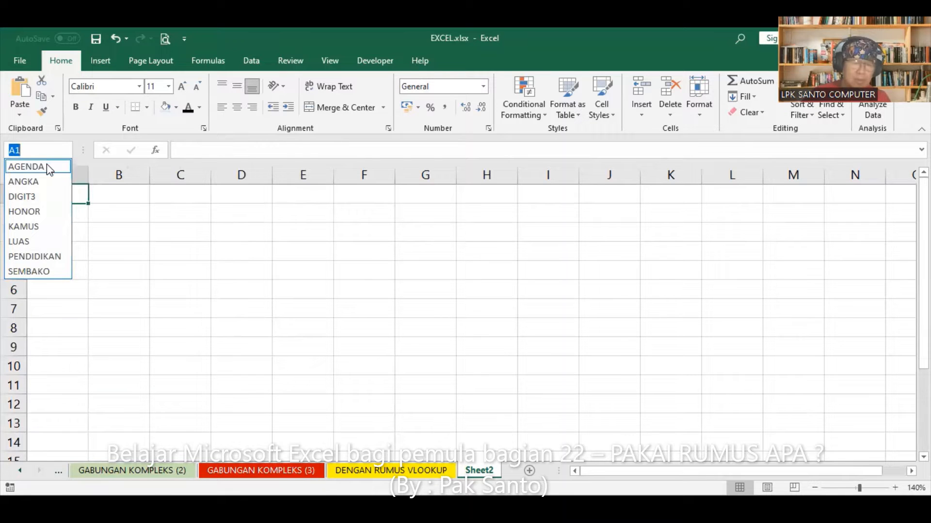
click(44, 272)
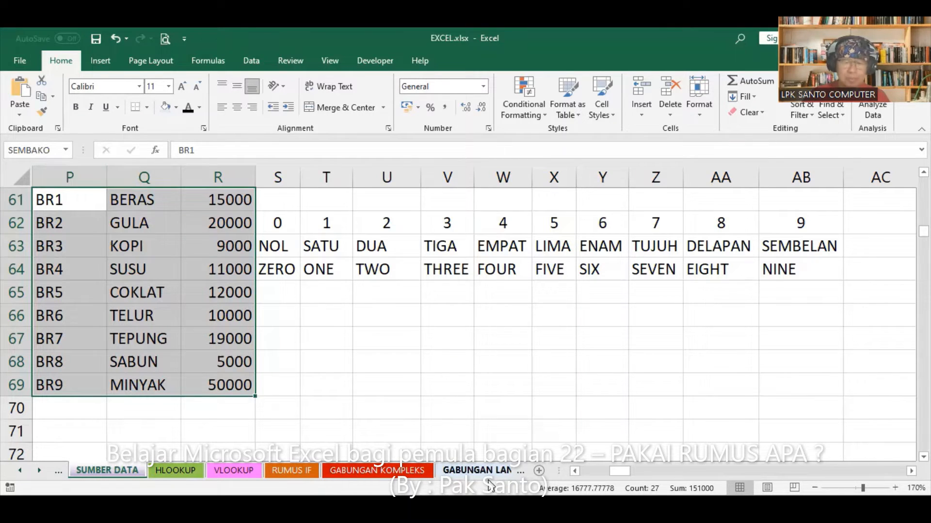
click(42, 97)
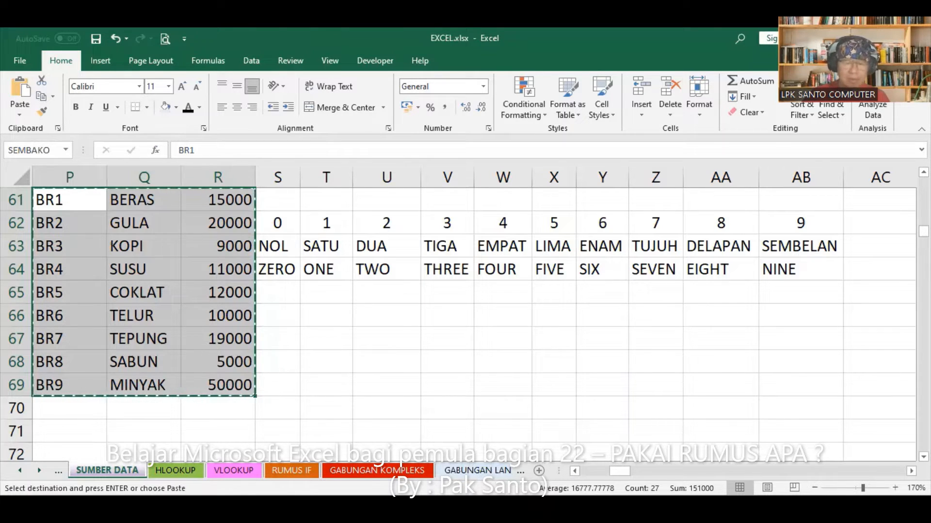
click(388, 362)
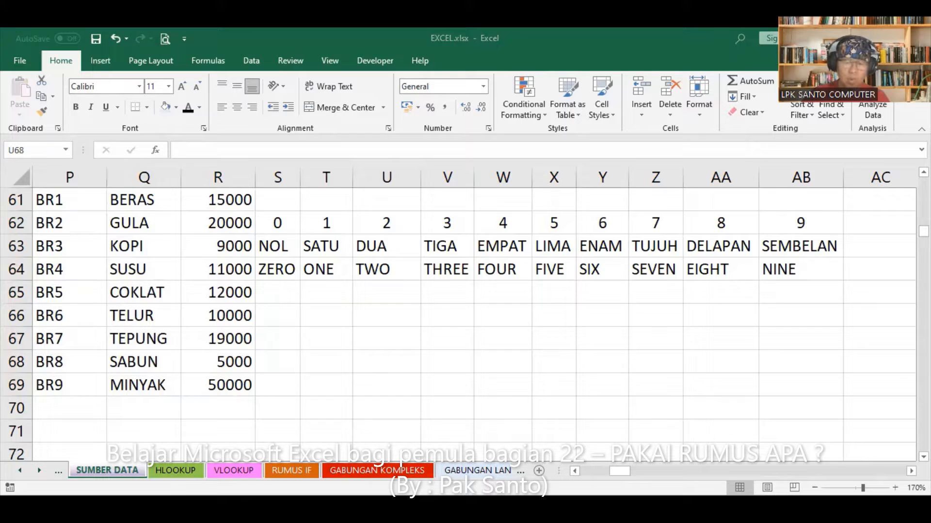
click(400, 490)
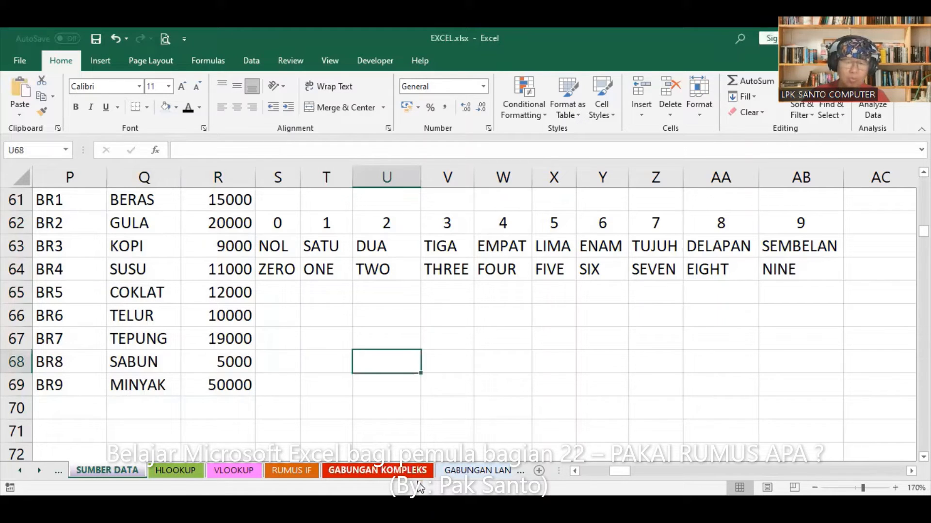
Return to Sheet2 and paste the picture of the SEMBAKO table at A1.
click(37, 469)
click(37, 469)
click(37, 469)
click(37, 469)
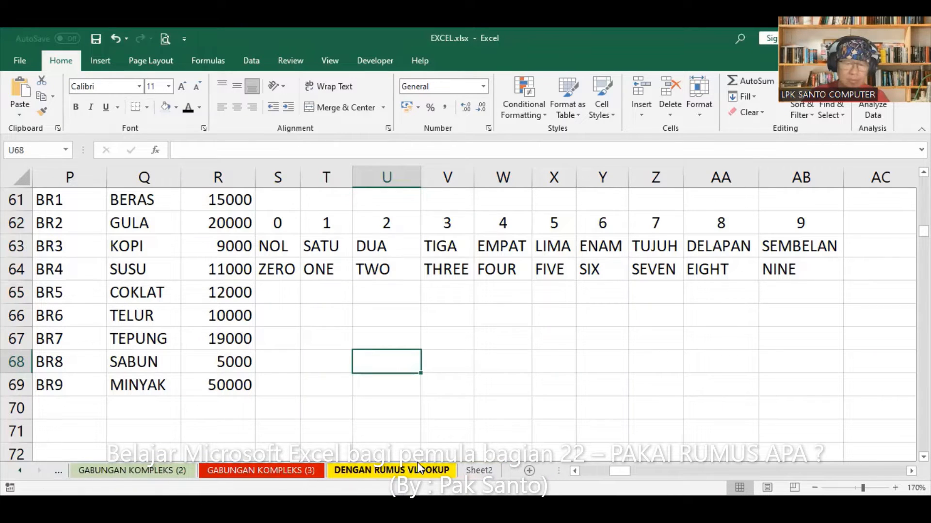
click(479, 470)
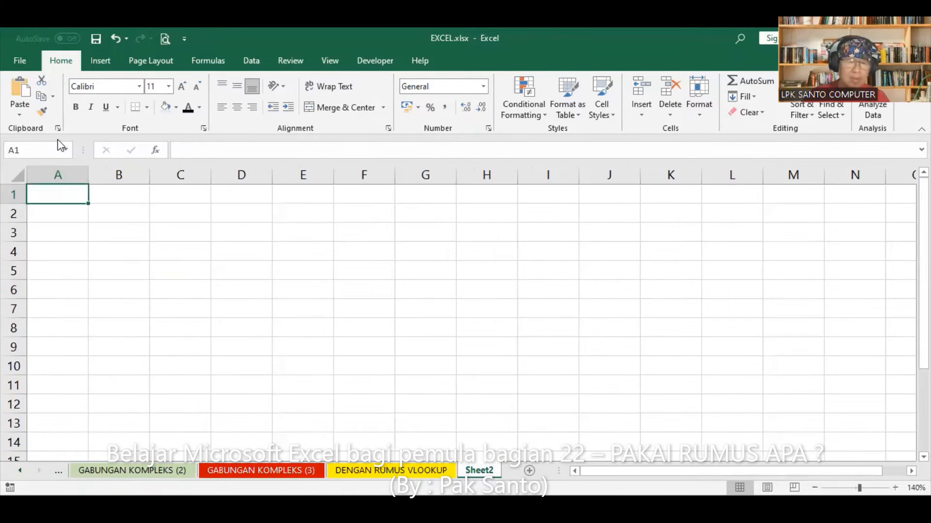
click(15, 87)
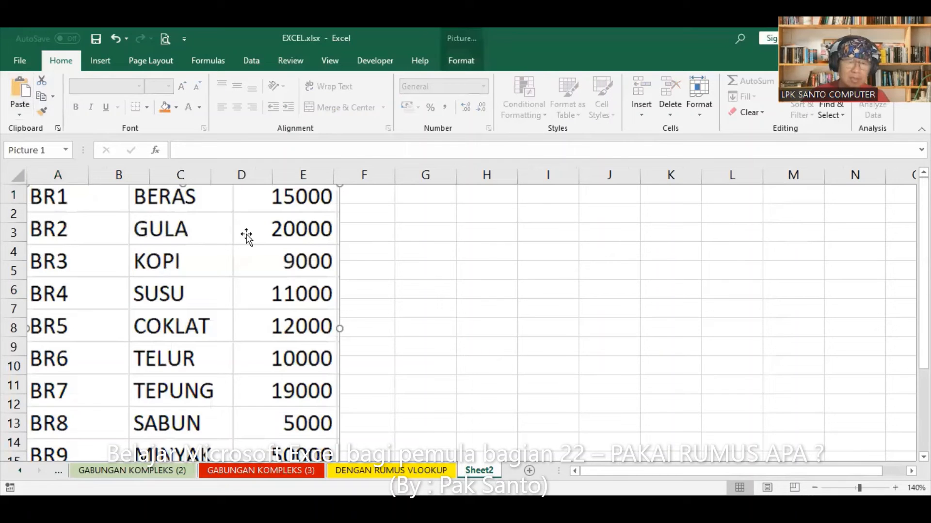
Scale the pasted table picture down so it covers about columns A to D and rows 1 to 12.
scroll(355, 351, down, 2)
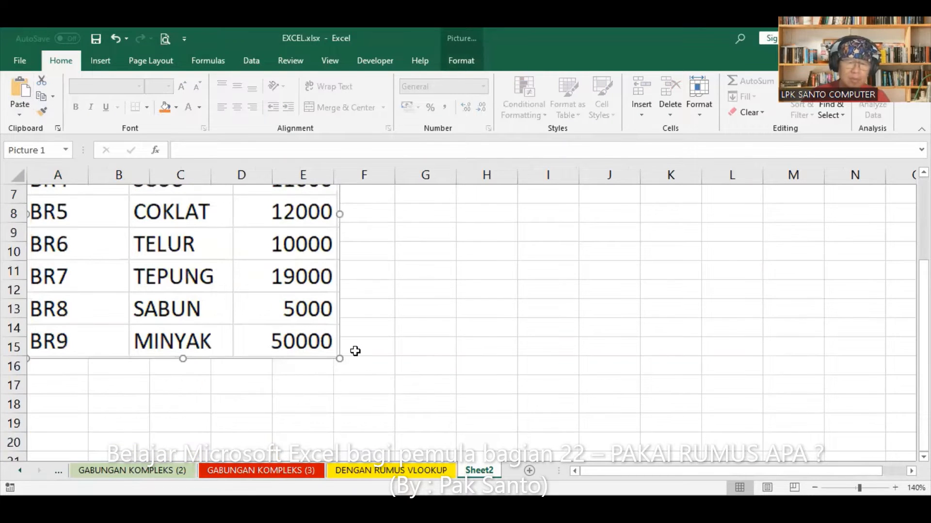
drag(333, 352, 271, 296)
scroll(329, 303, up, 2)
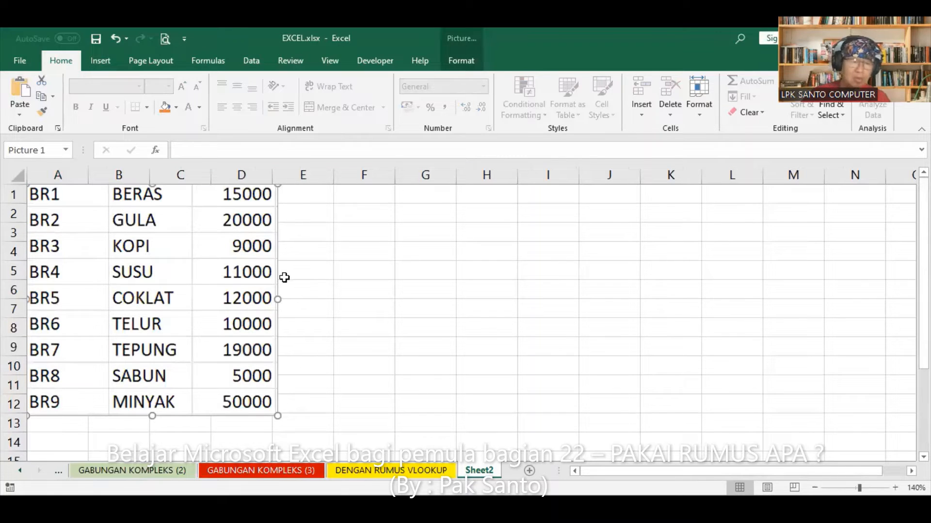
click(384, 196)
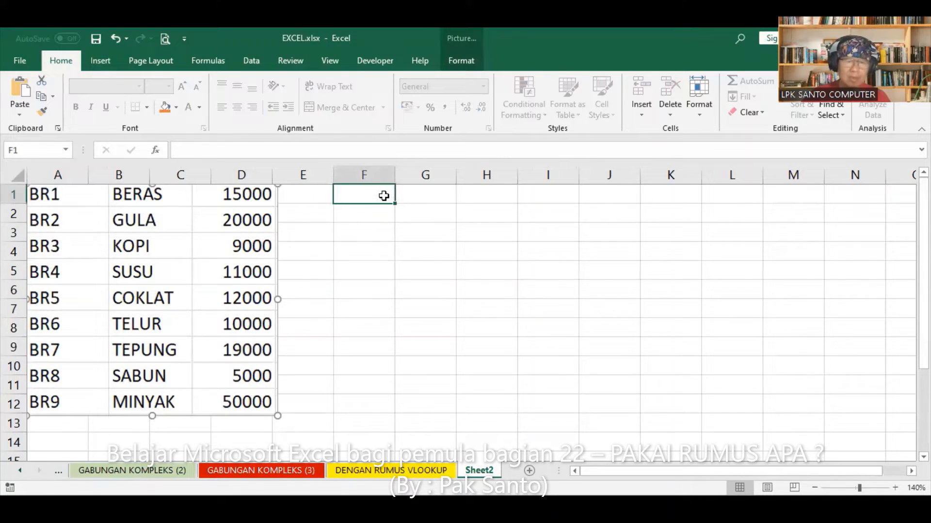
Enter the item code BR7 in cell F3.
click(376, 229)
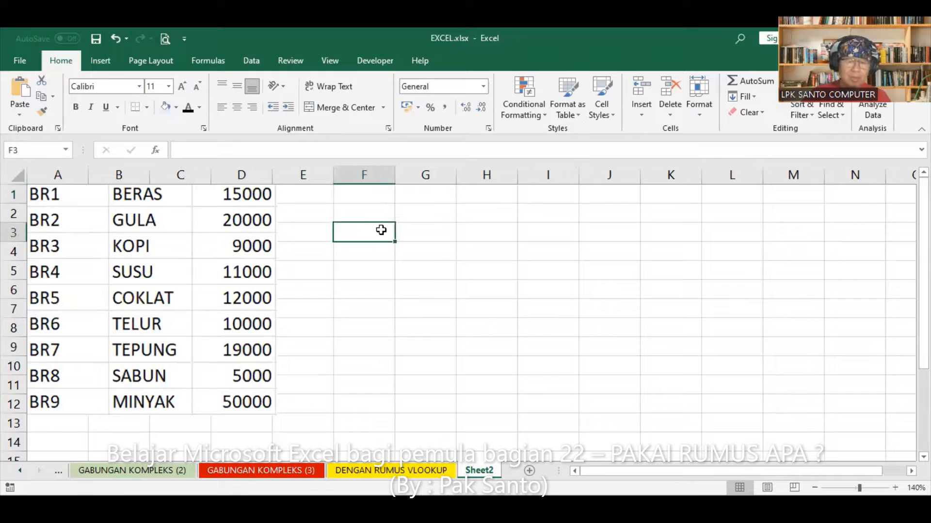
text(br)
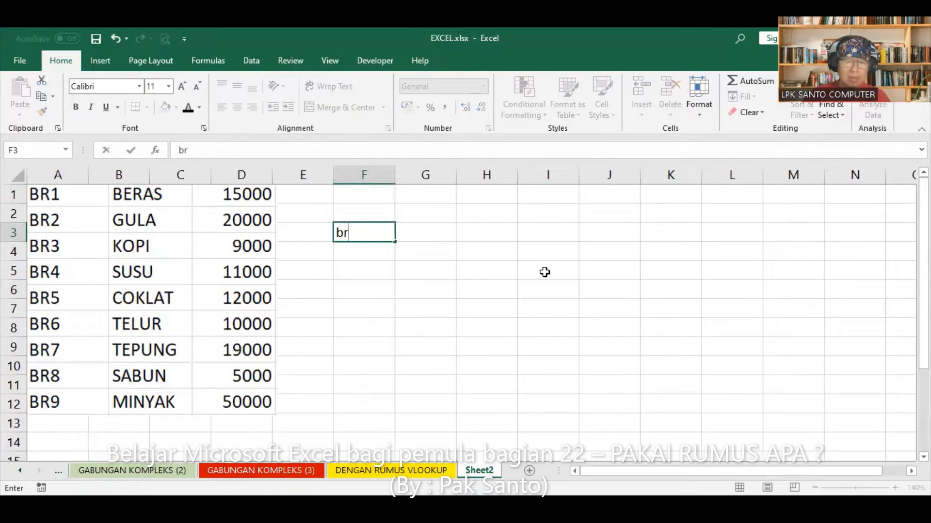
key(BackSpace)
key(BackSpace)
text(BR7)
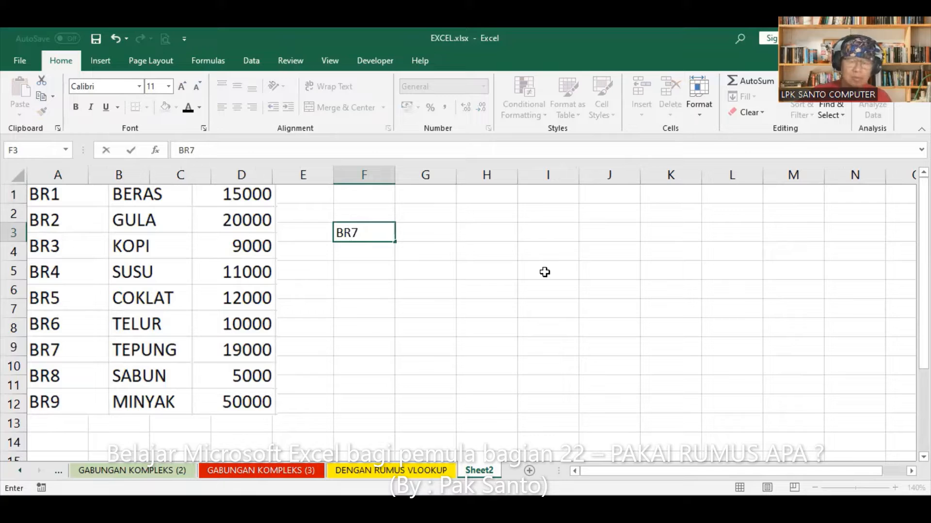
key(Return)
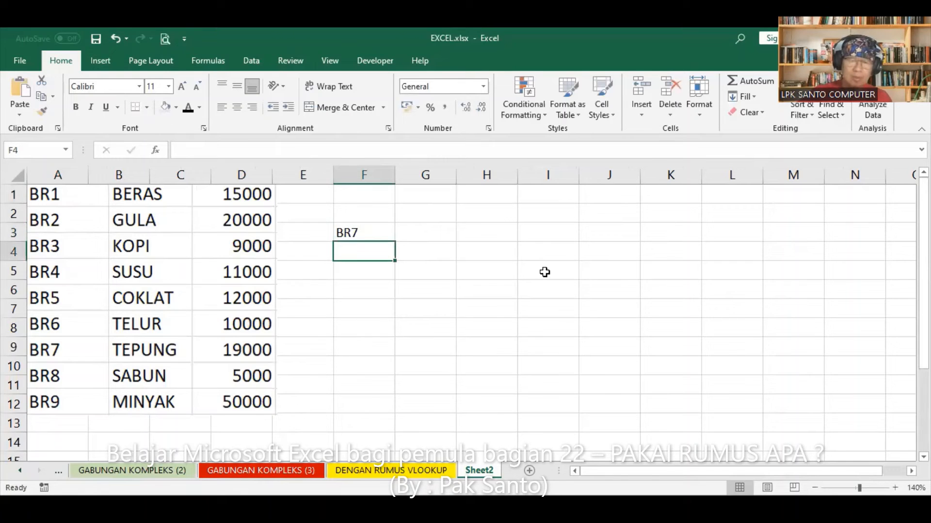
Insert a VLOOKUP function in G3 with lookup value F3, table array SEMBAKO, column index 2 and range lookup 0.
click(440, 230)
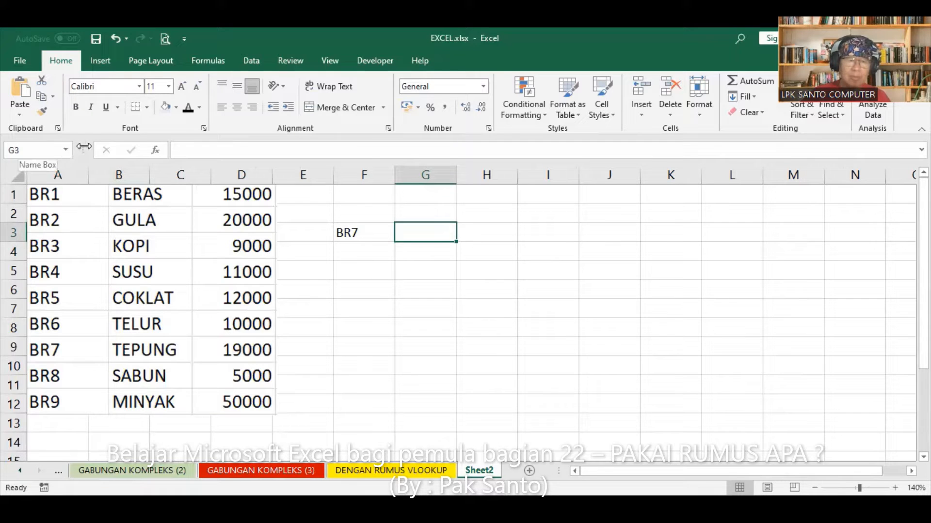
click(157, 152)
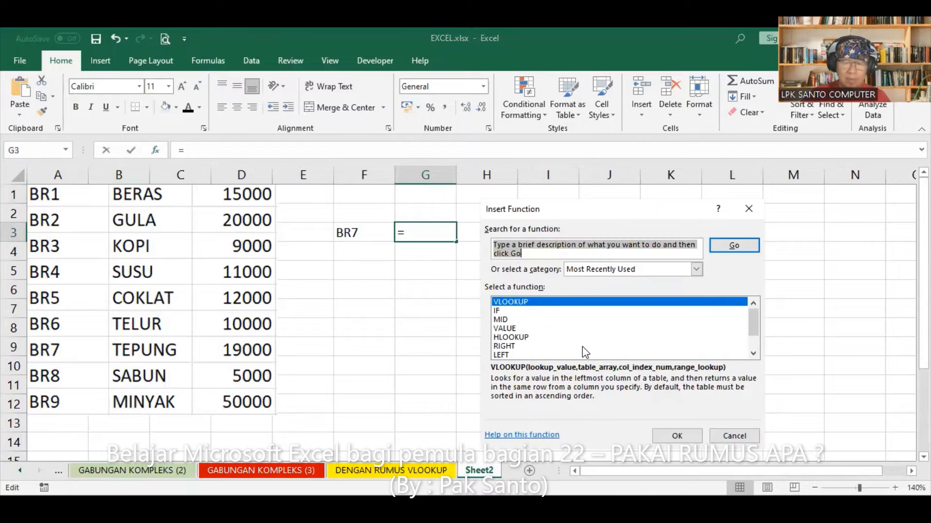
click(677, 436)
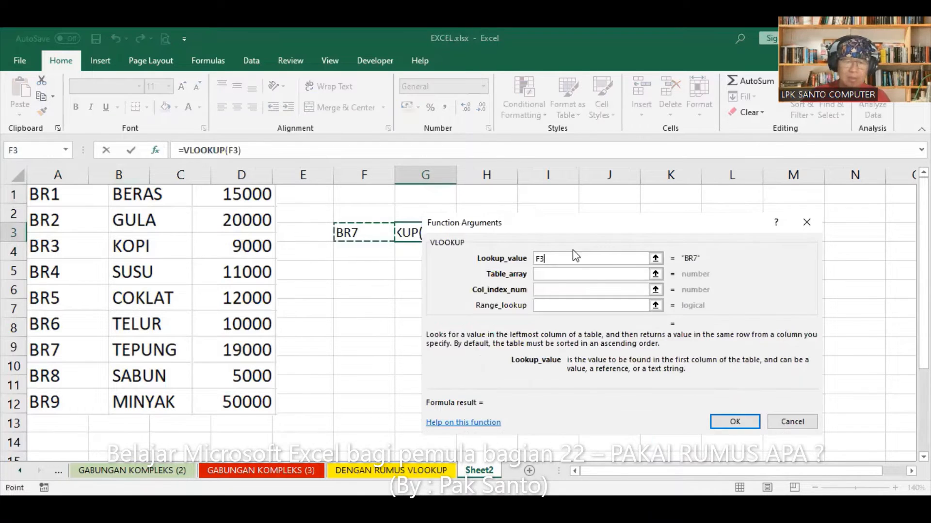
click(580, 275)
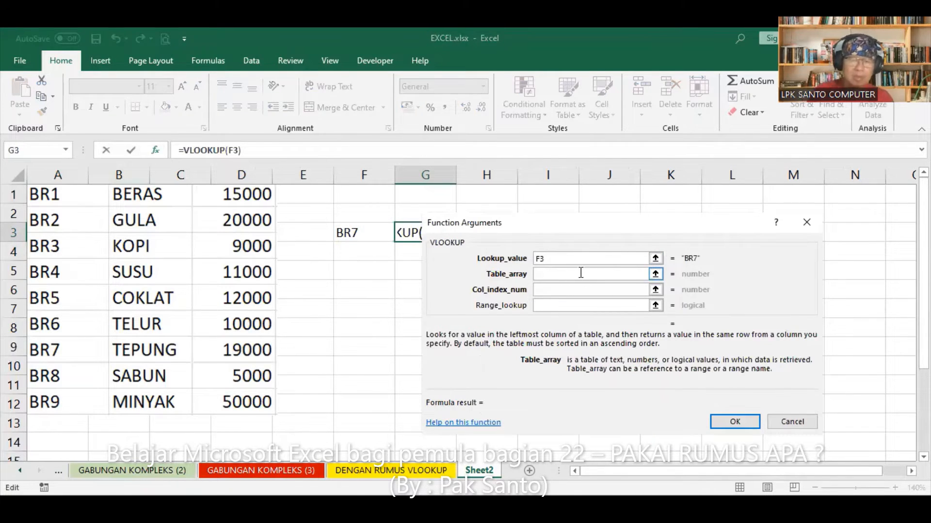
text(SEMBAKO)
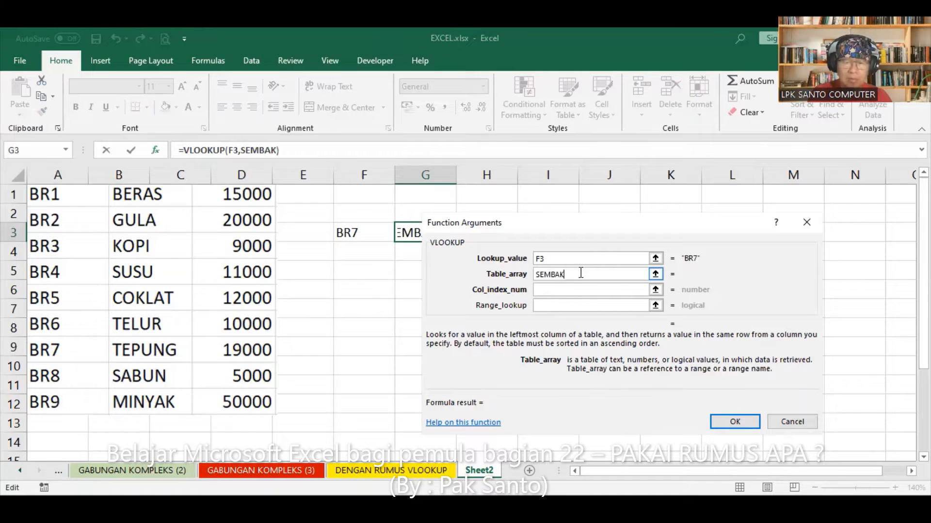
key(Tab)
text(2)
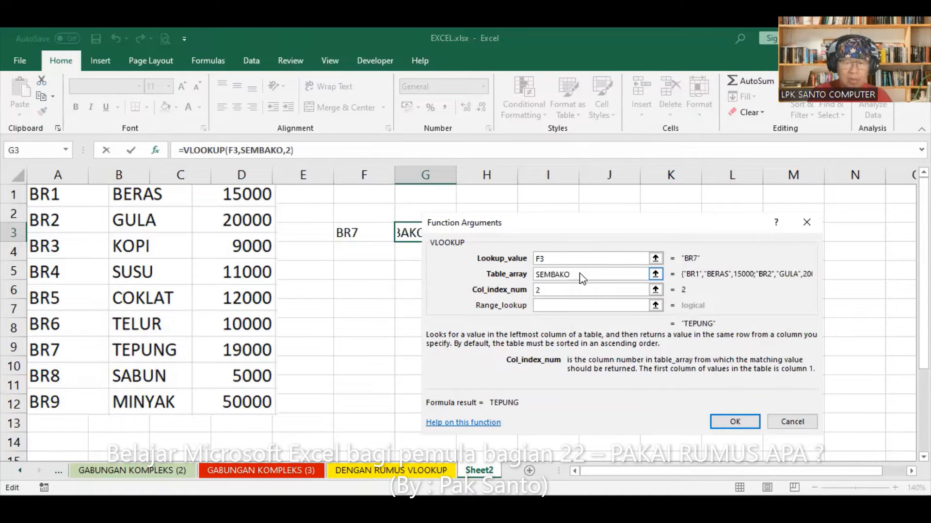
key(Tab)
text(0)
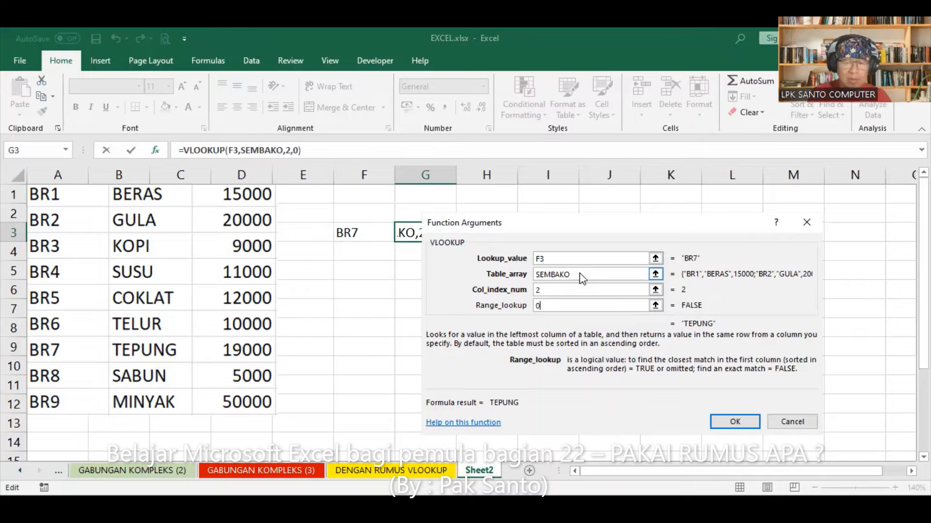
click(735, 422)
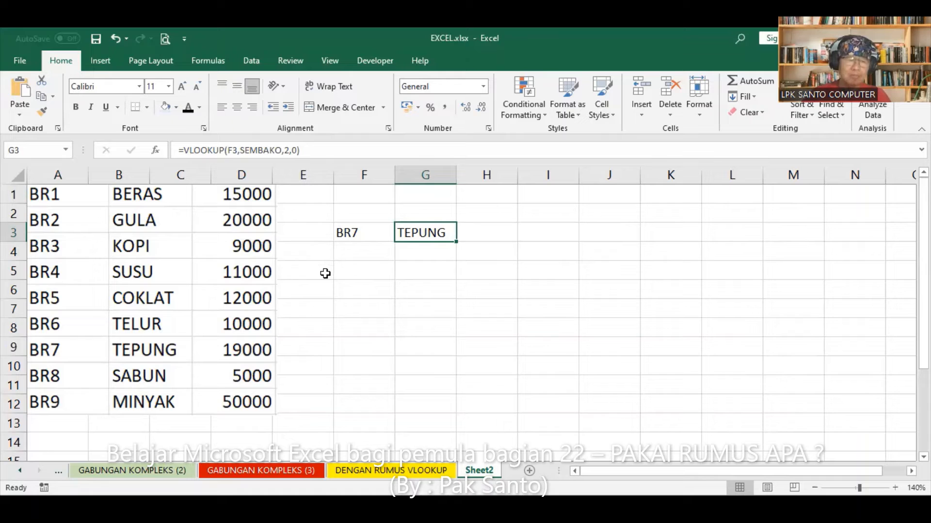
Examine the HONOR formula in I3 on the GABUNGAN KOMPLEKS (2) sheet.
click(361, 269)
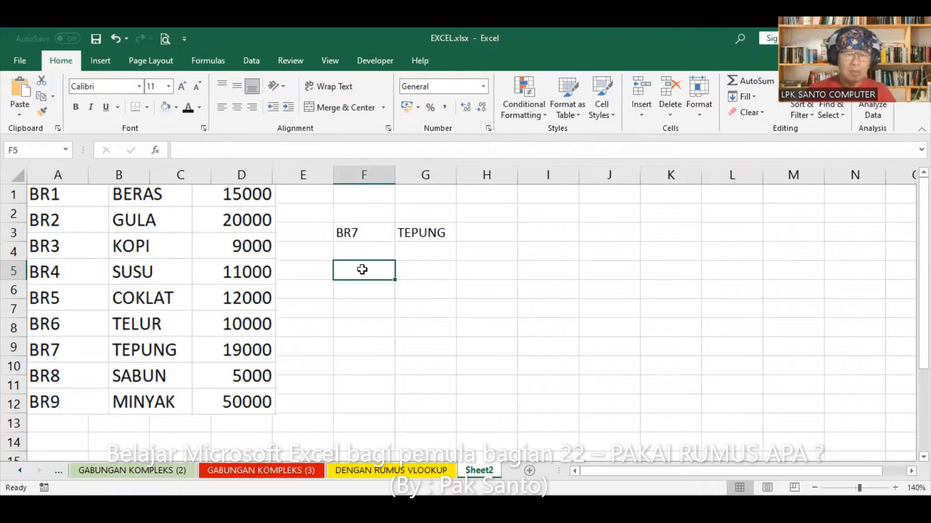
click(127, 470)
click(343, 244)
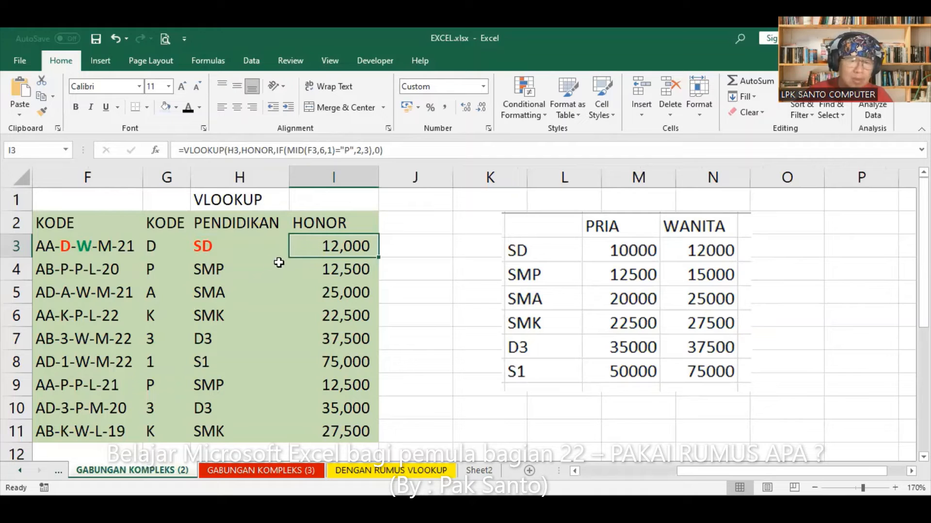
On the GABUNGAN KOMPLEKS (3) sheet, turn the HONOR formula in J5 into visible text with a leading apostrophe.
click(234, 467)
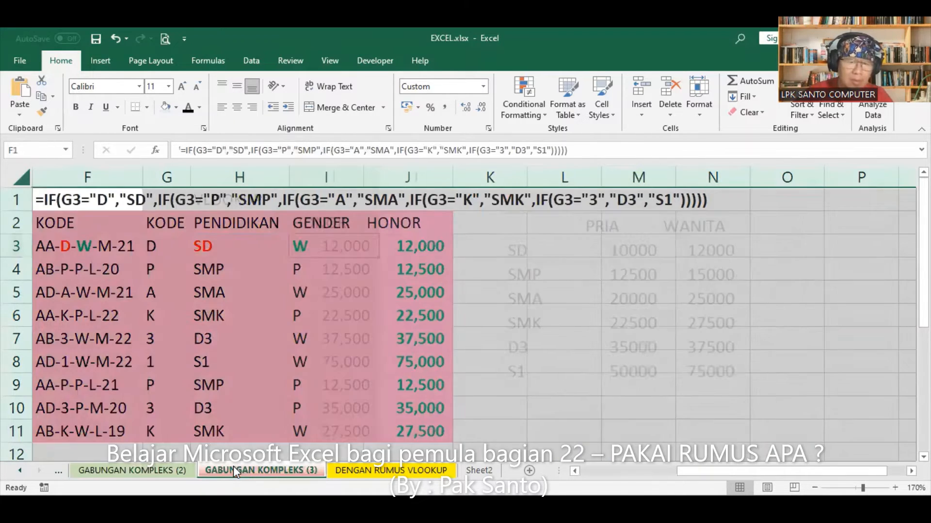
click(414, 284)
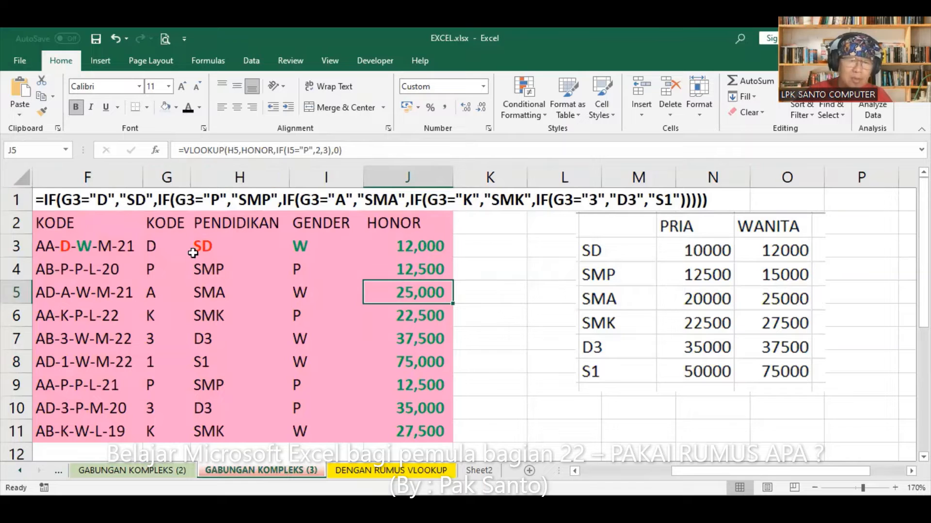
click(175, 149)
text(')
key(Return)
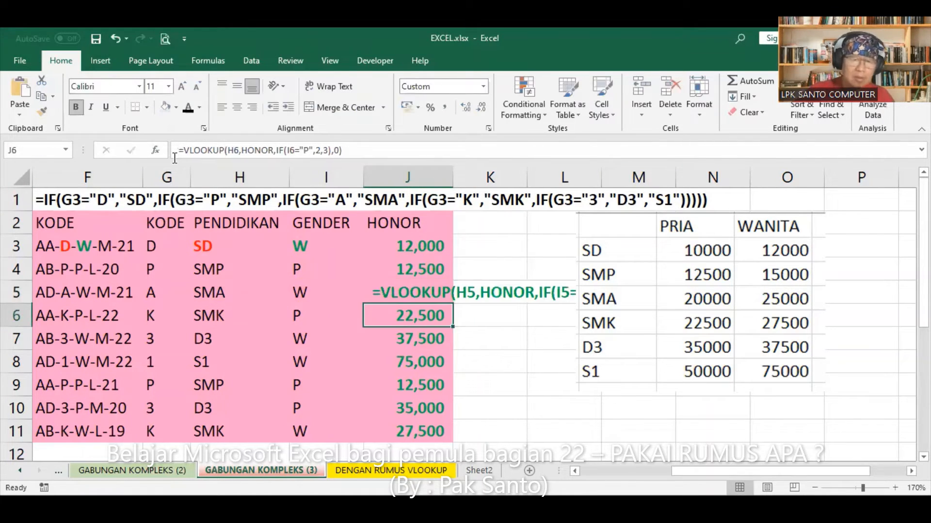
Insert a blank row above the KODE header row on the GABUNGAN KOMPLEKS (3) sheet.
click(16, 223)
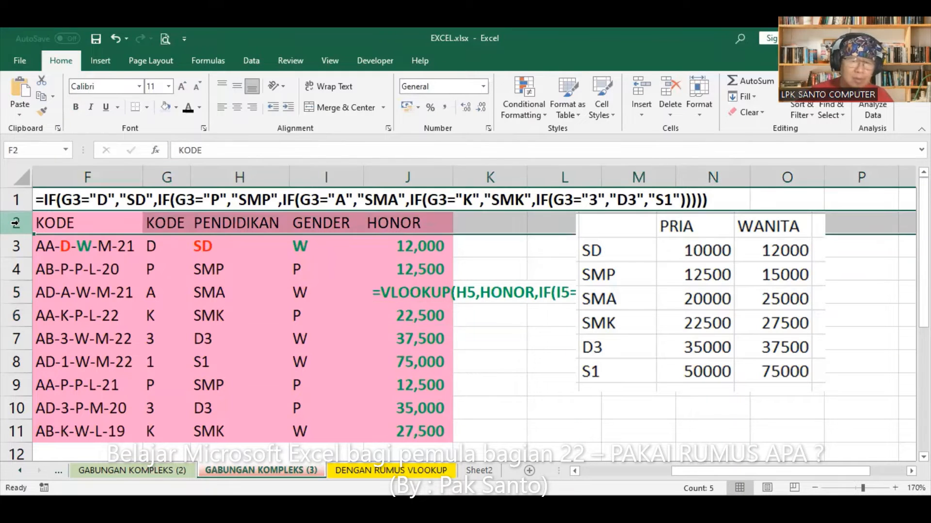
right_click(15, 222)
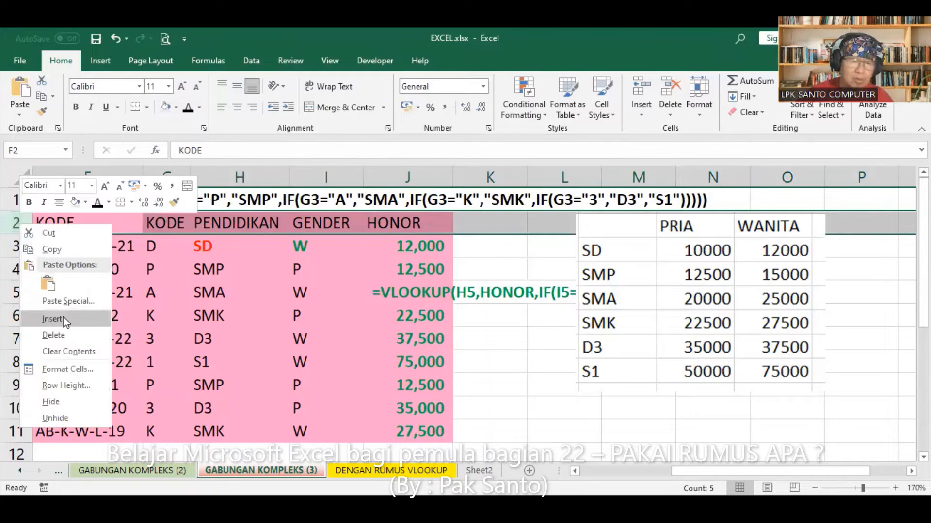
click(64, 321)
Copy the VLOOKUP formula text from J6 into cell F2 of the blank row.
click(387, 315)
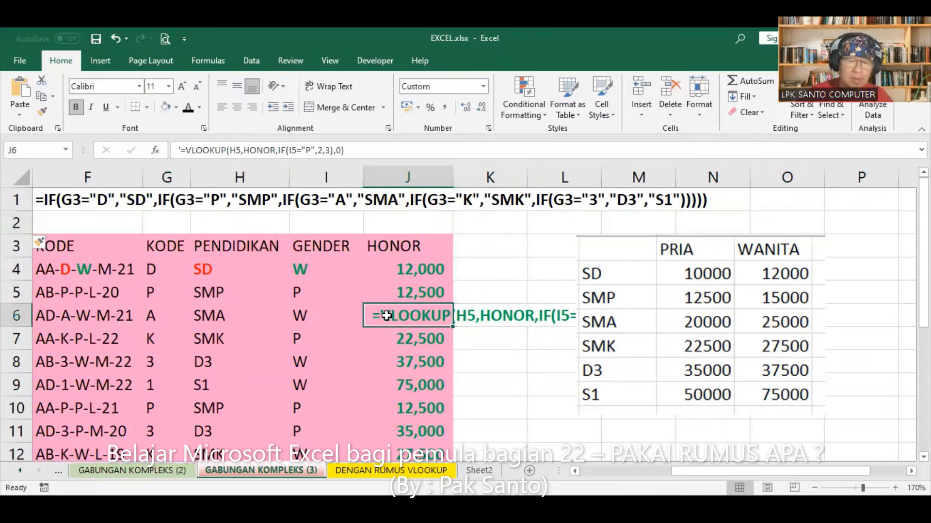
click(41, 97)
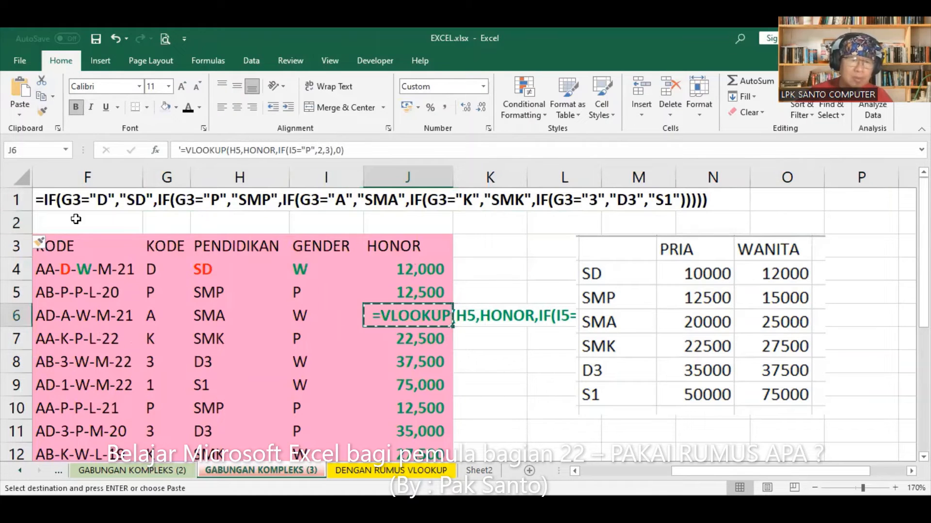
click(75, 219)
click(19, 90)
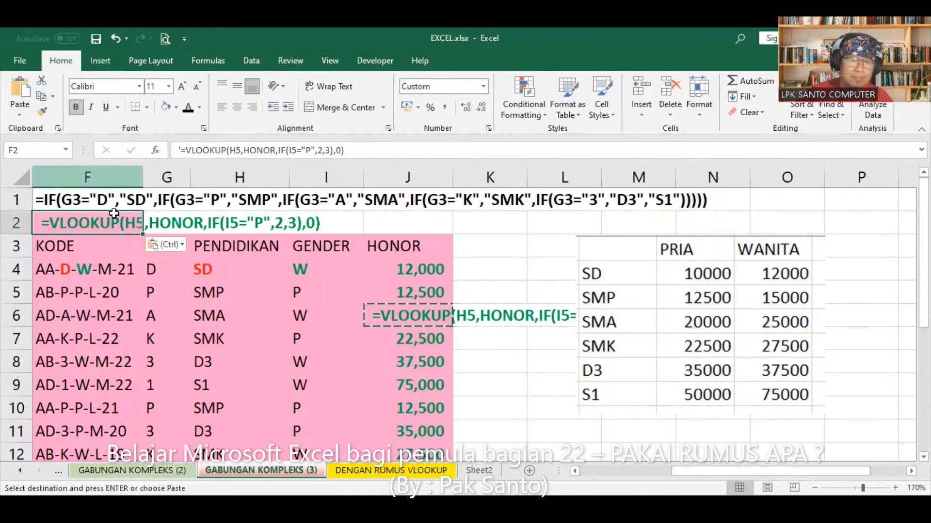
Make the formula text in F2 black and set its font size to 24.
click(189, 109)
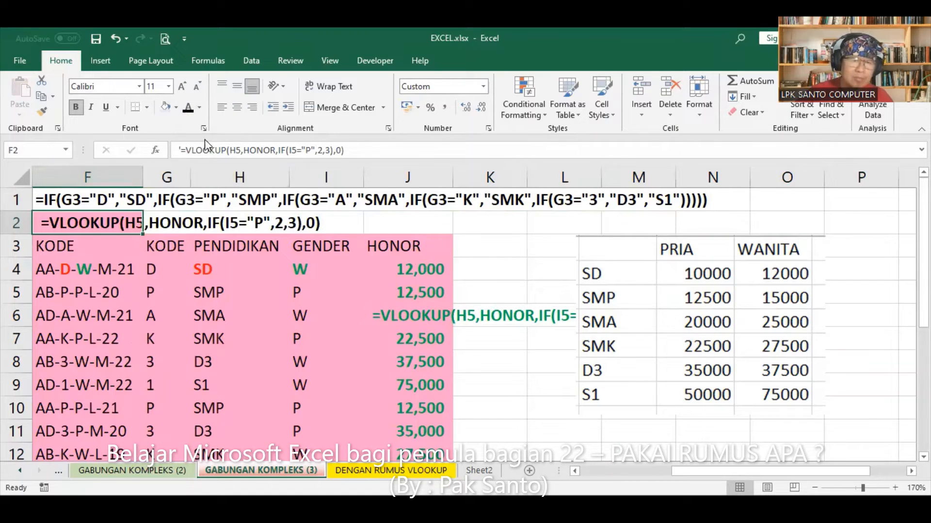
click(169, 87)
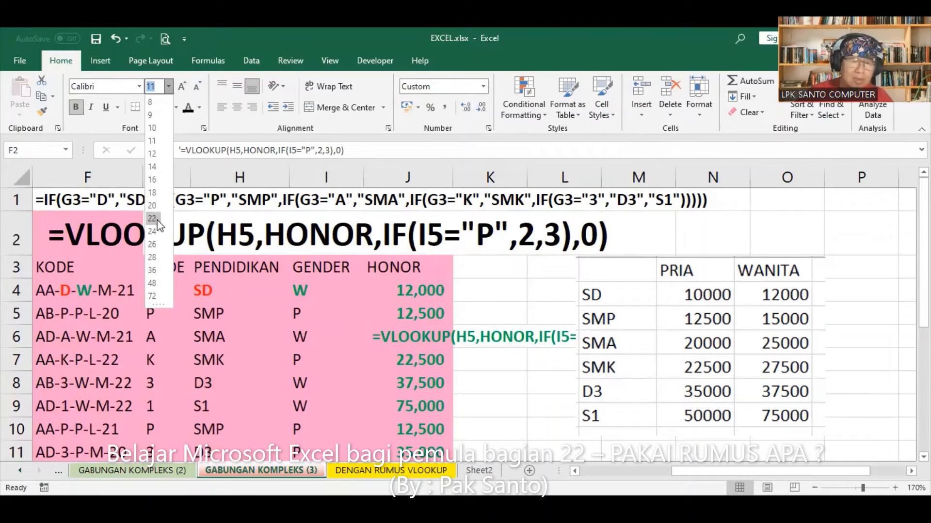
click(153, 231)
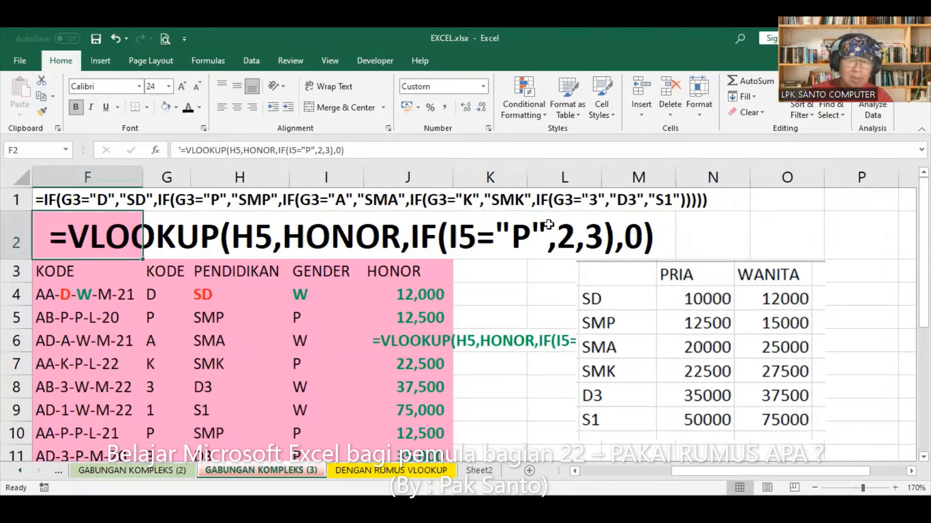
Replace F2's formatting with that of the empty cell N2 and set F2's font size to 26.
click(685, 231)
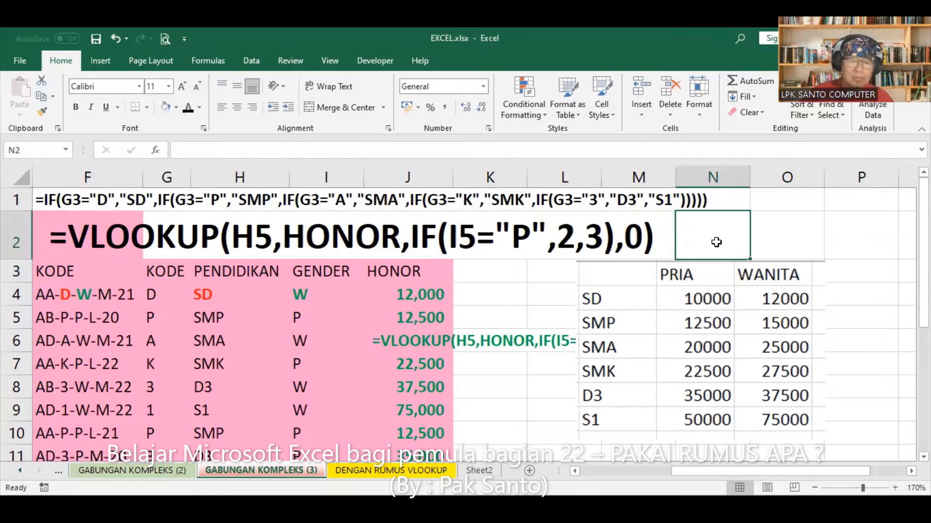
click(41, 112)
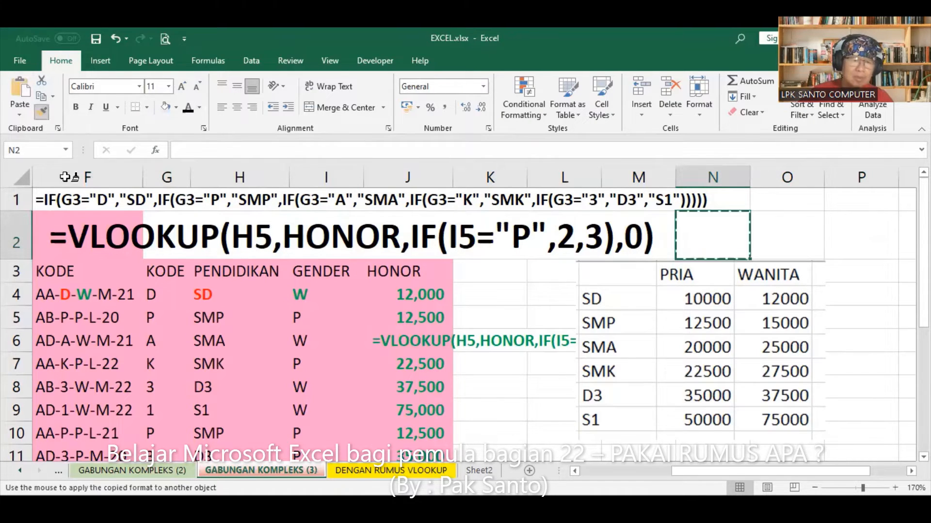
click(88, 238)
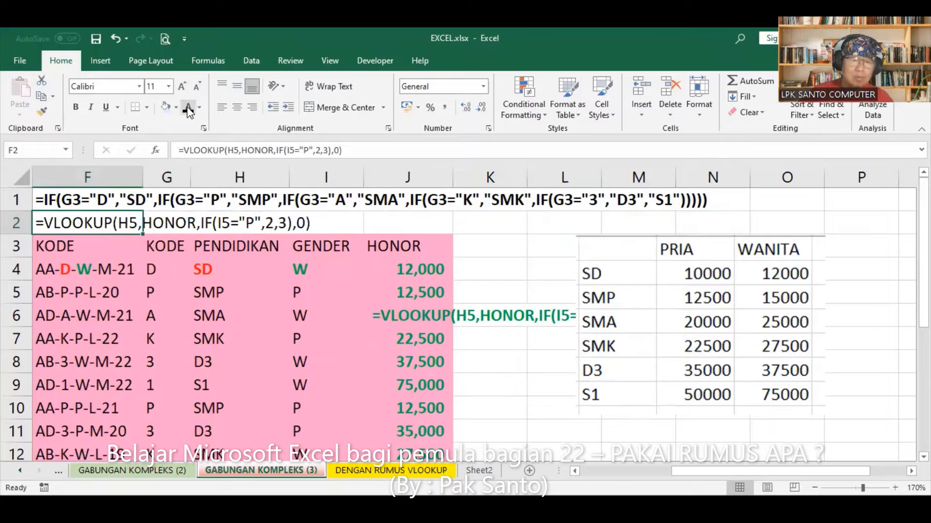
click(168, 86)
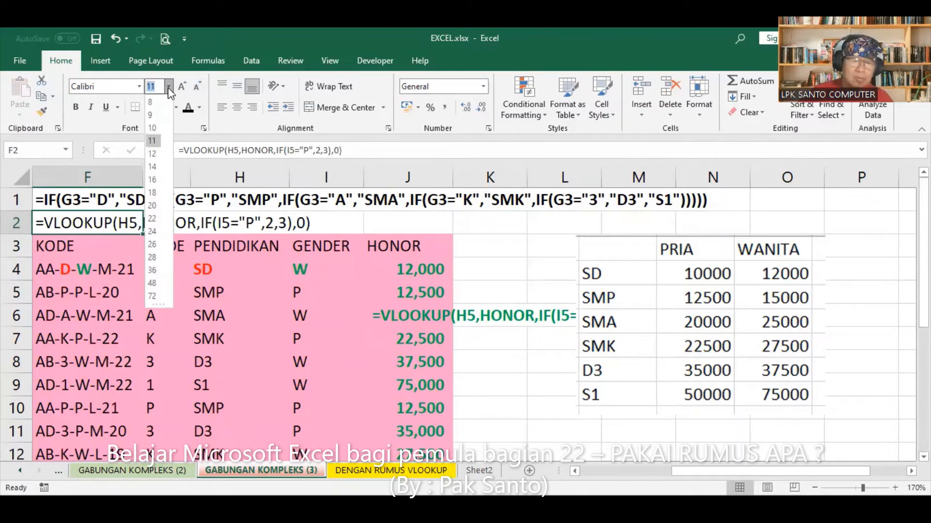
click(152, 244)
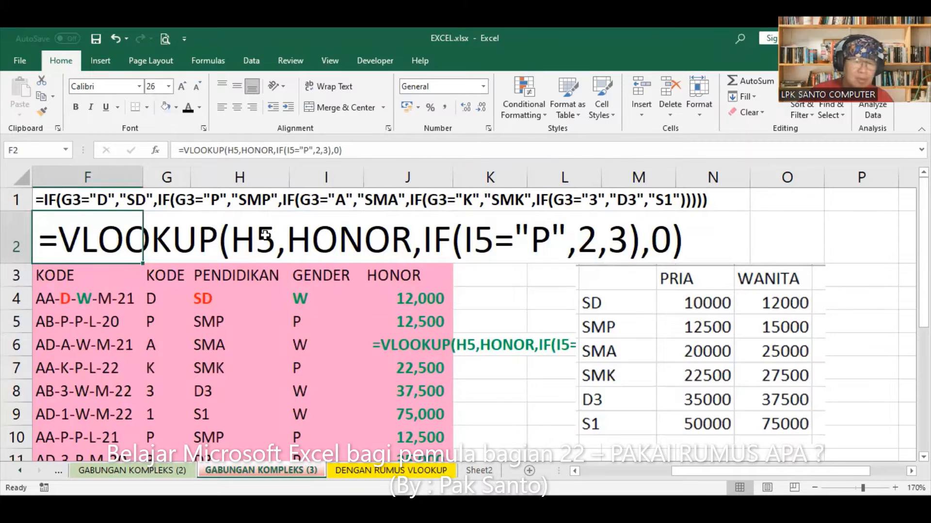
click(435, 238)
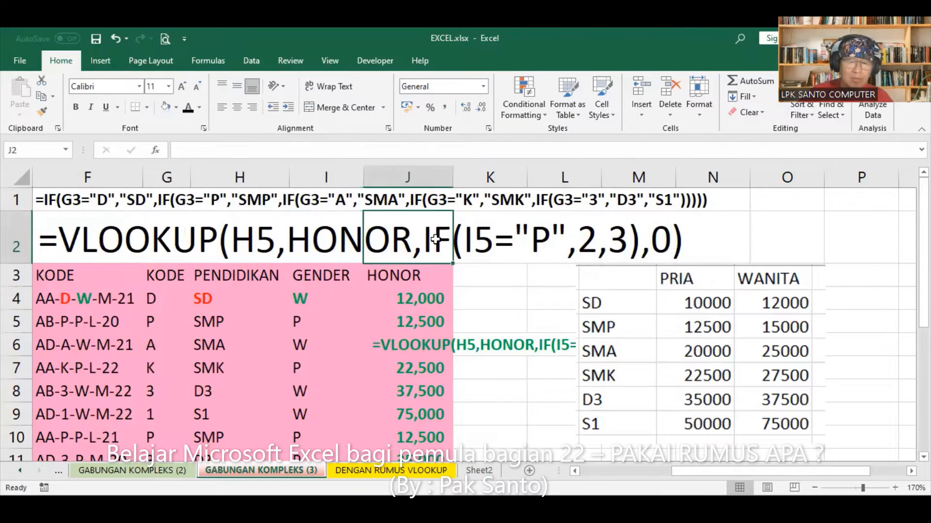
click(103, 246)
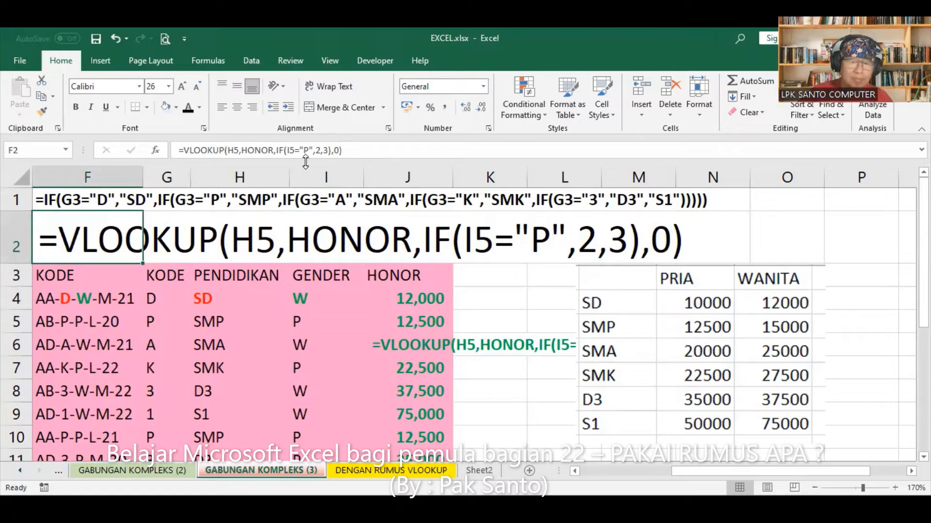
drag(276, 151, 296, 150)
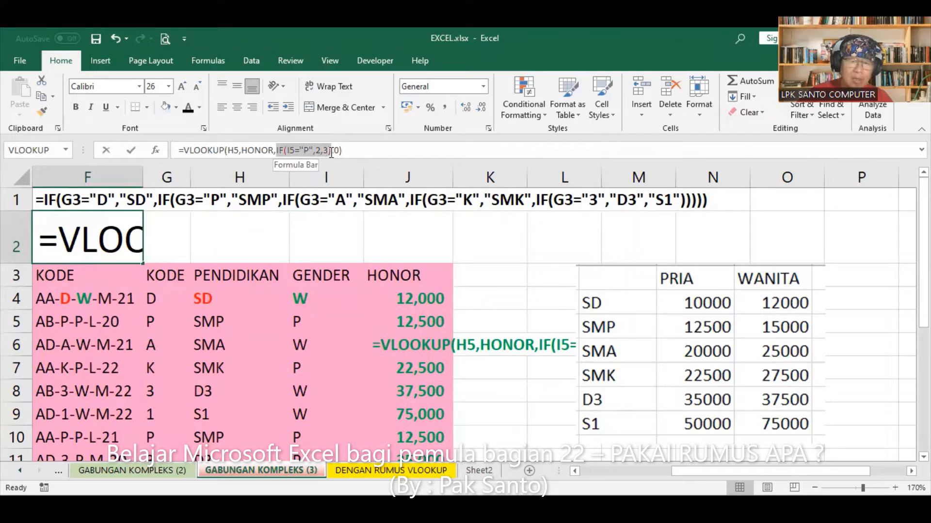
drag(331, 152, 332, 151)
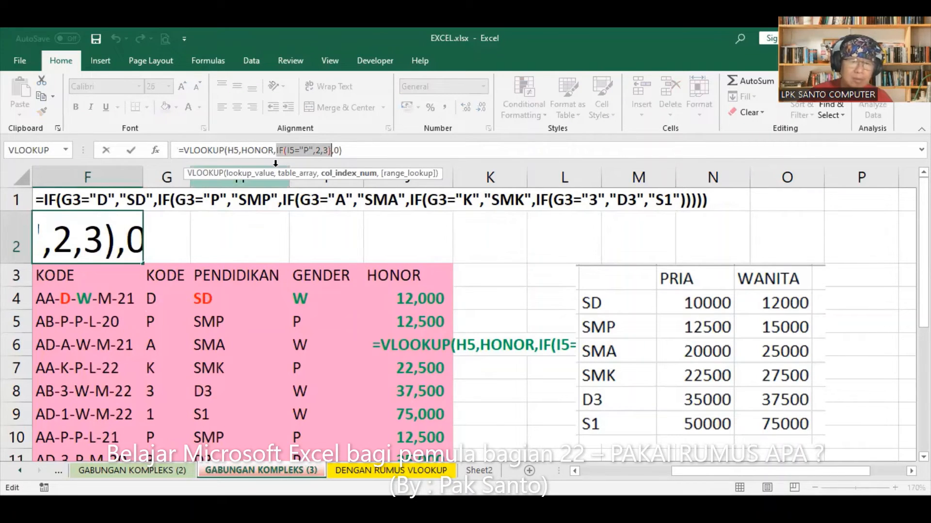
key(Escape)
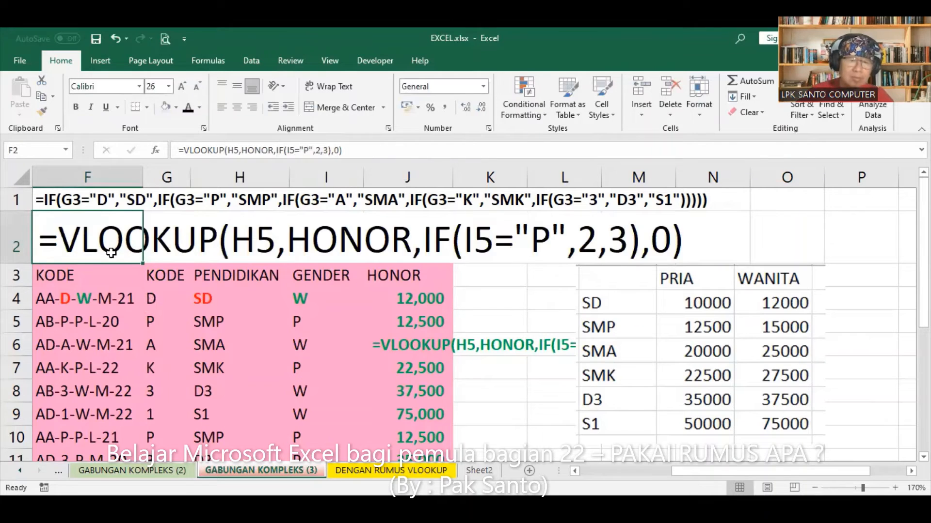
Turn the VLOOKUP formula in F2 into plain text with a leading apostrophe.
click(178, 151)
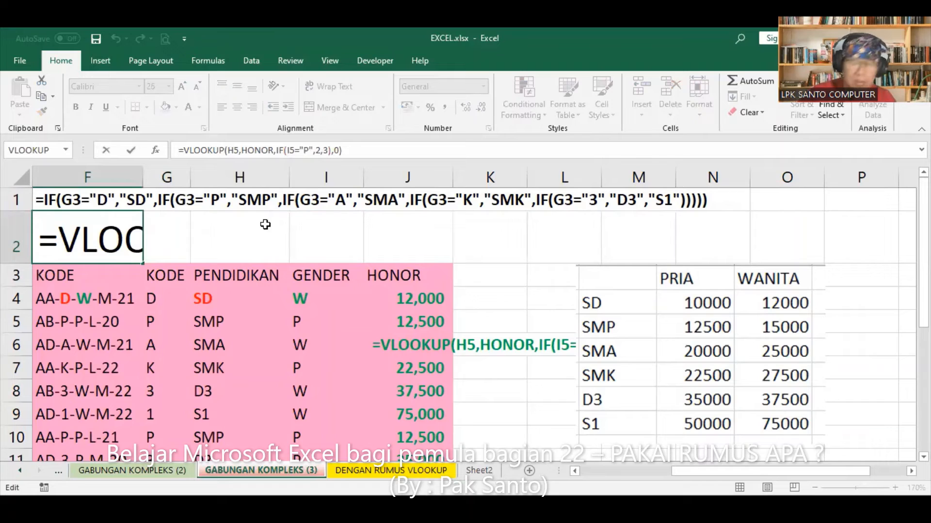
text(')
key(Return)
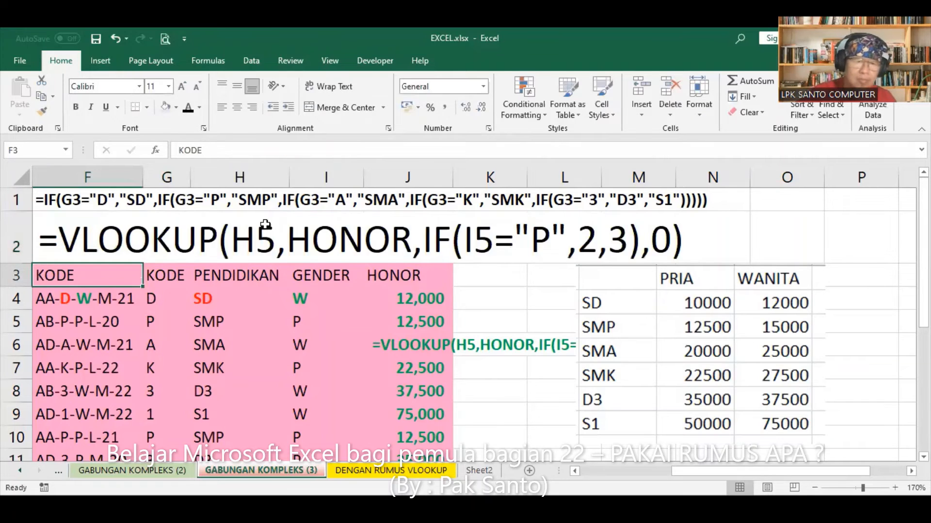
Format only the IF(I5="P" portion of the formula text in F2 as bold blue.
click(116, 215)
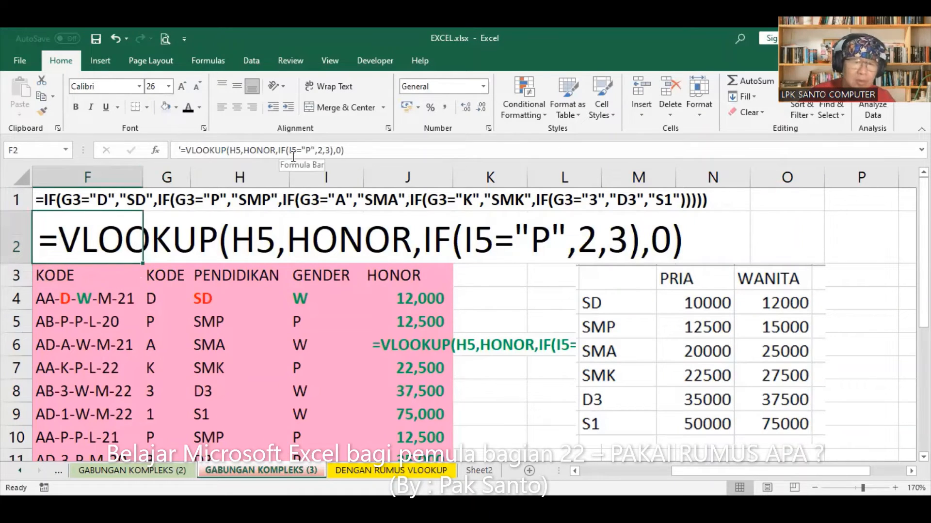
drag(279, 150, 319, 151)
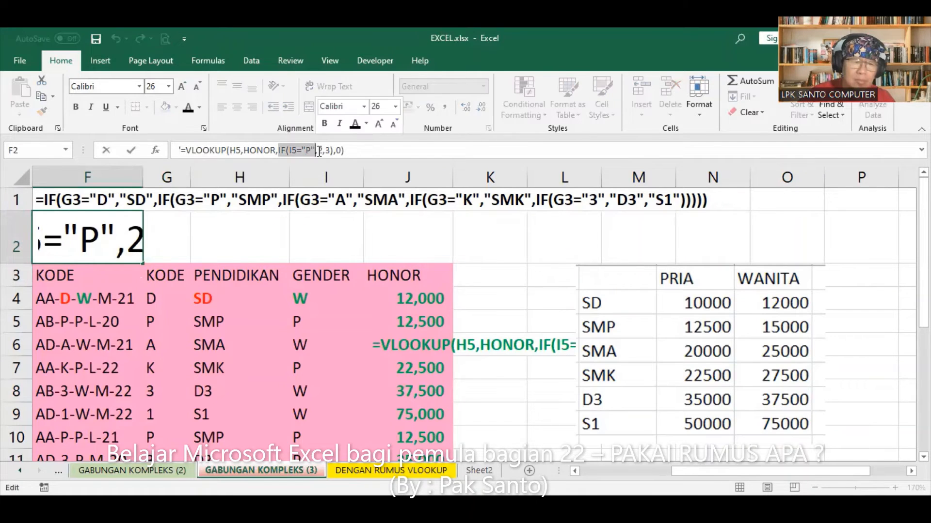
click(366, 123)
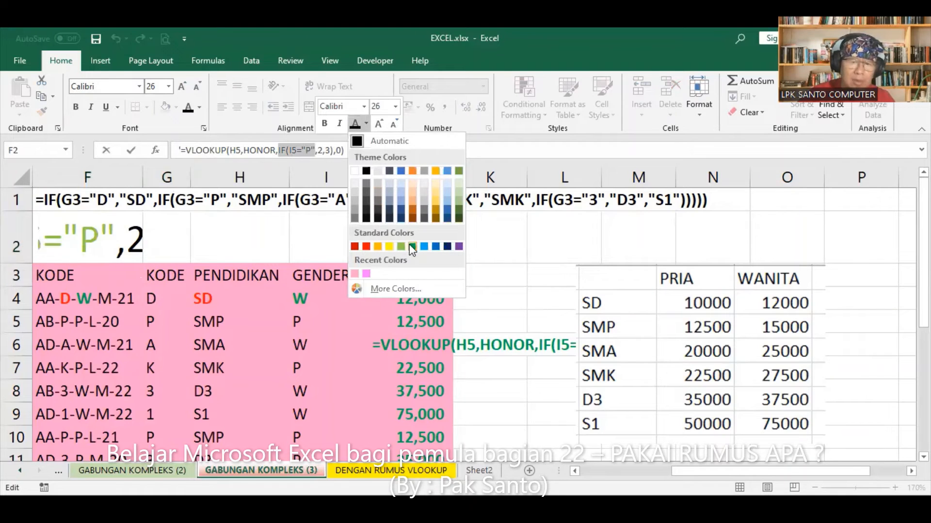
click(436, 245)
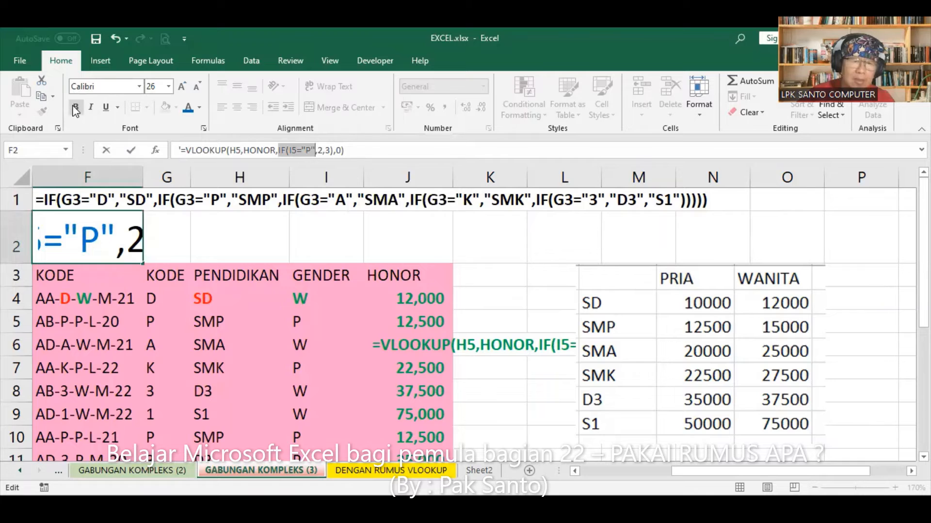
key(Return)
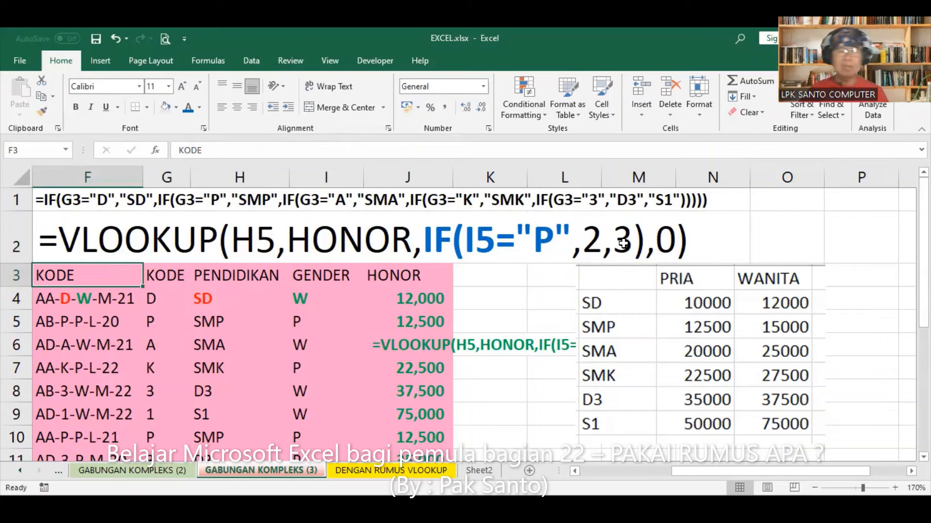
Review the BR7 lookup example on Sheet2, ending back on the GABUNGAN KOMPLEKS (3) sheet.
click(479, 471)
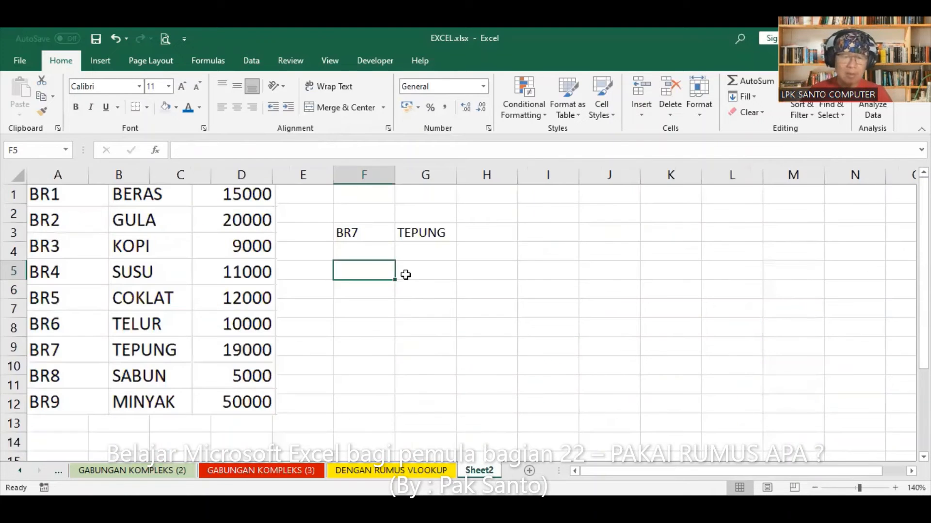
click(358, 236)
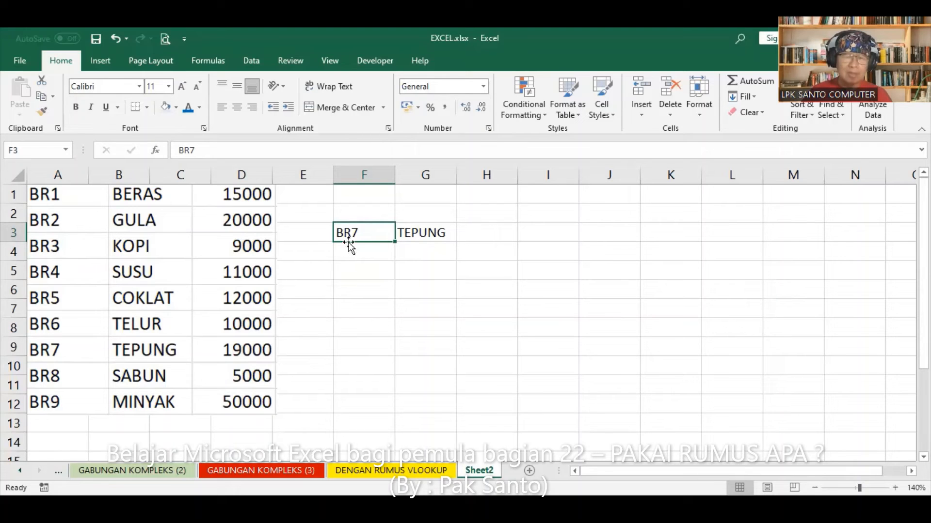
click(258, 471)
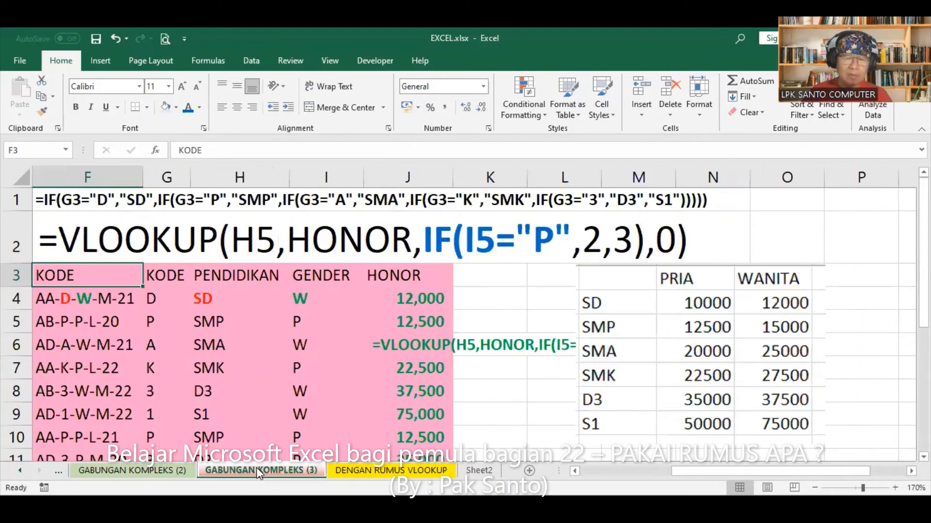